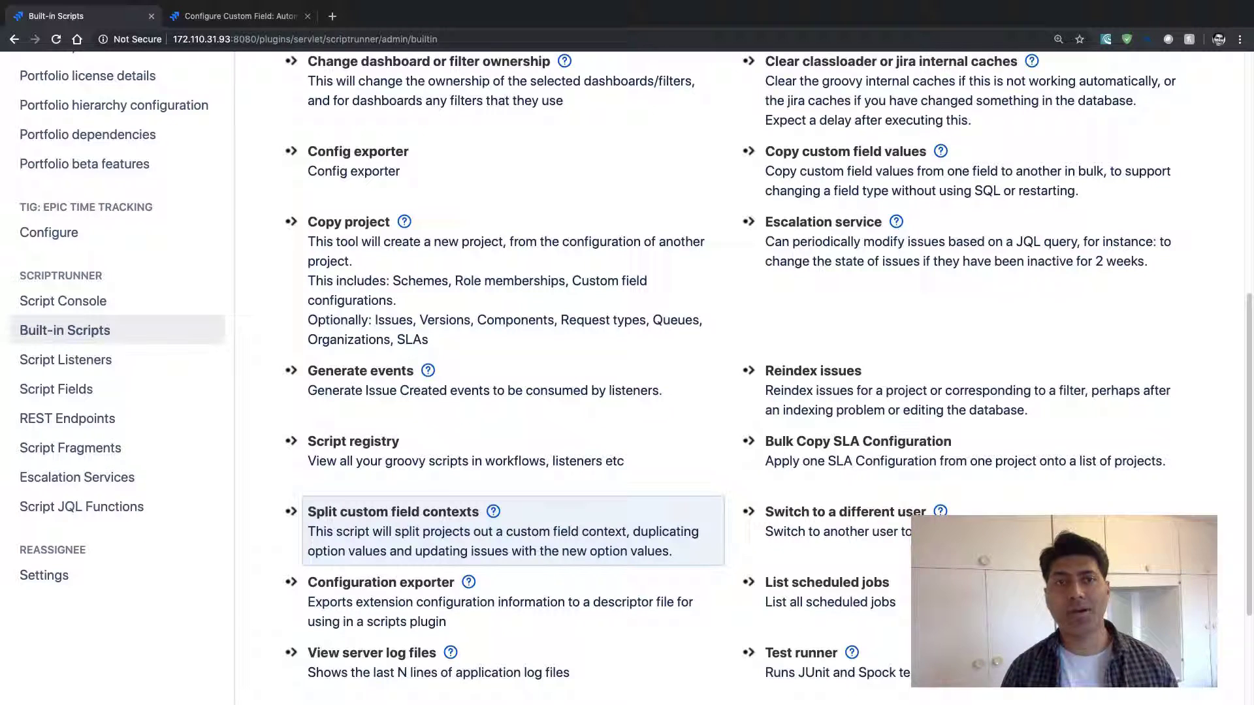
# Review the Automation Status custom field's default configuration scheme, including its applicable projects and options.
pyautogui.hotkey('ctrl', 'Tab')
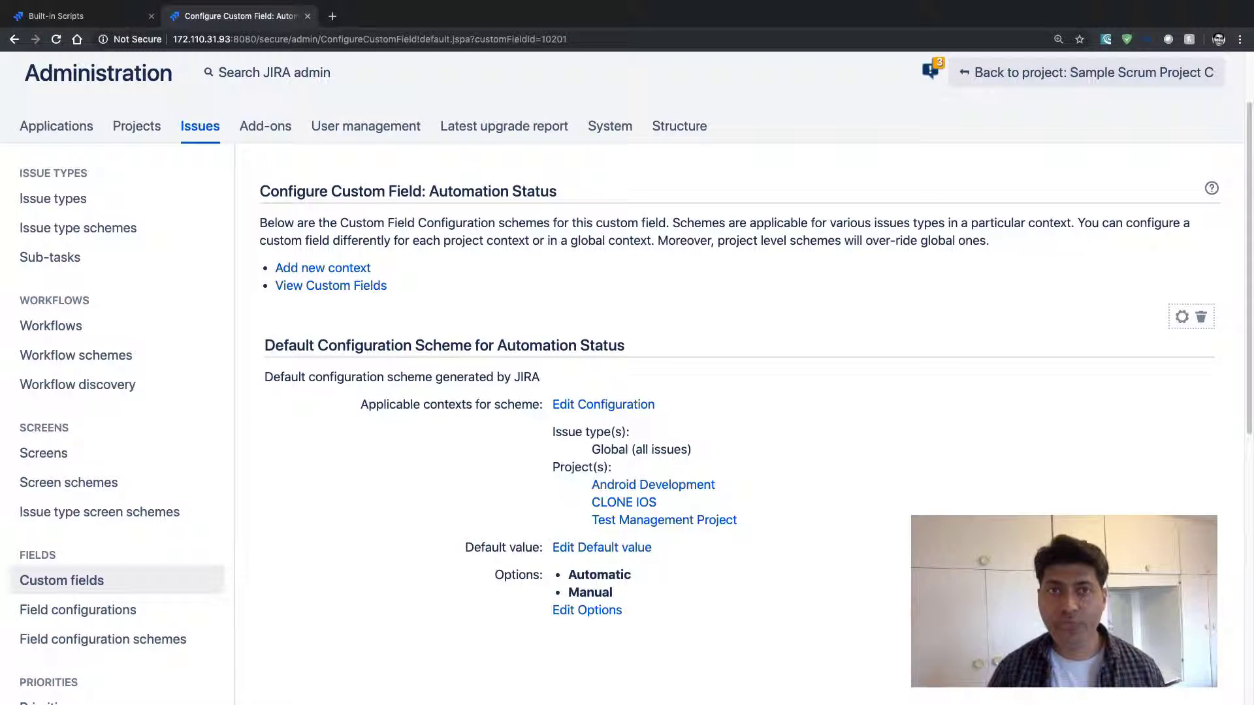
pyautogui.scroll(-2, 738, 391)
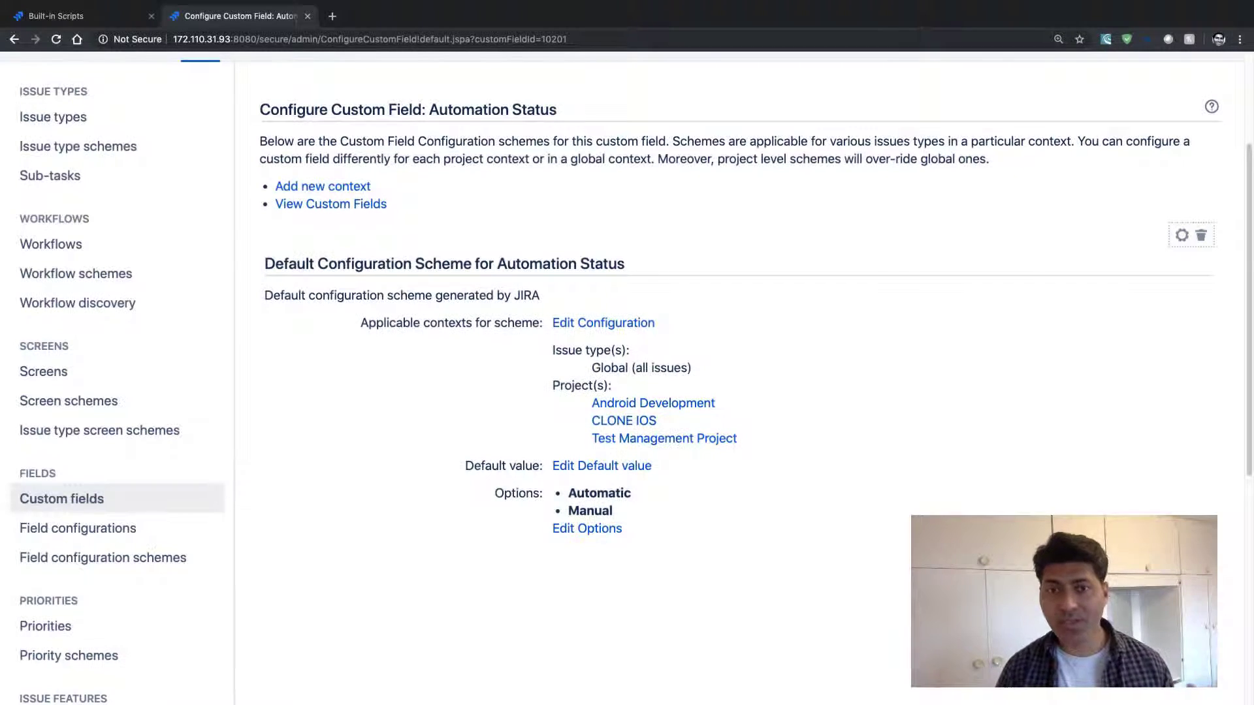
pyautogui.scroll(1, 627, 380)
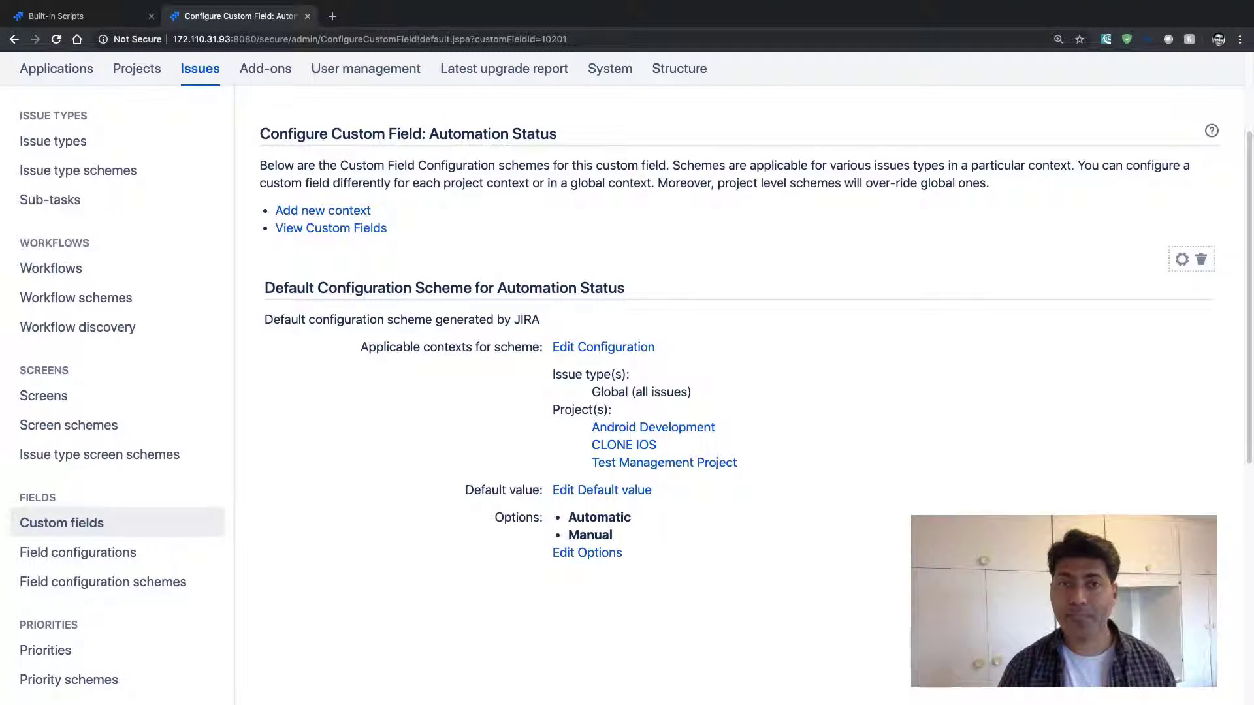
pyautogui.tripleClick(493, 133)
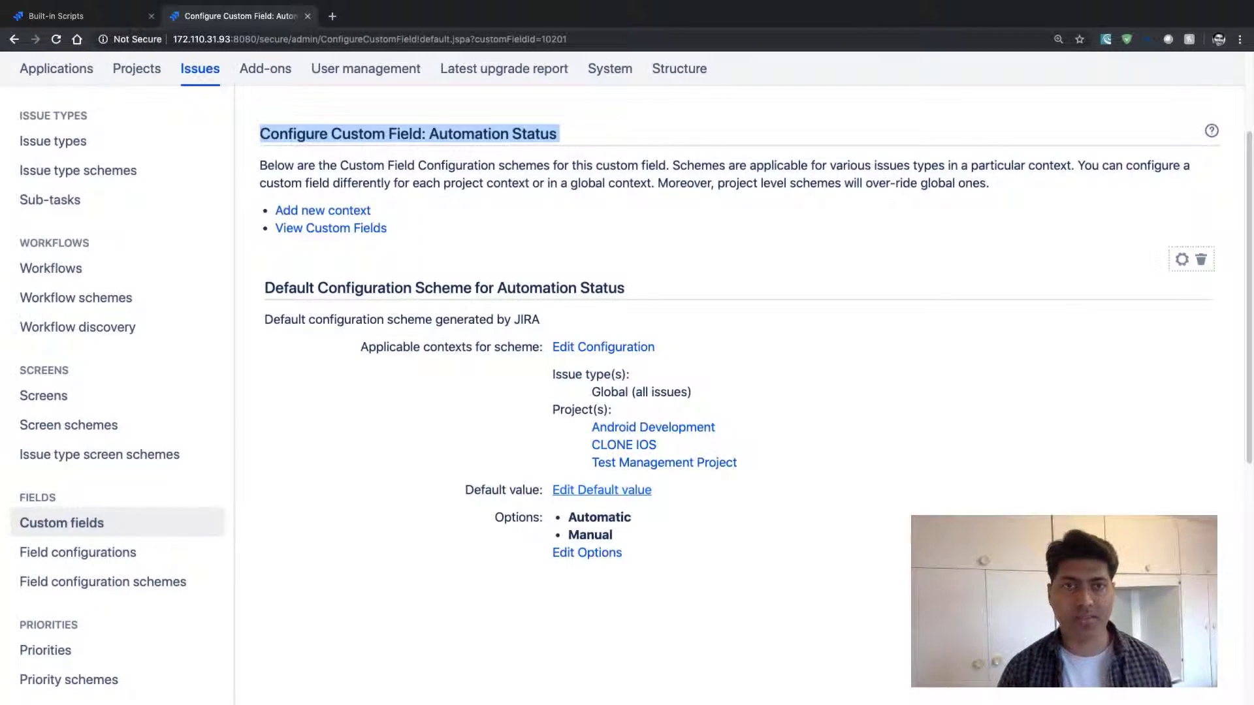
pyautogui.click(731, 506)
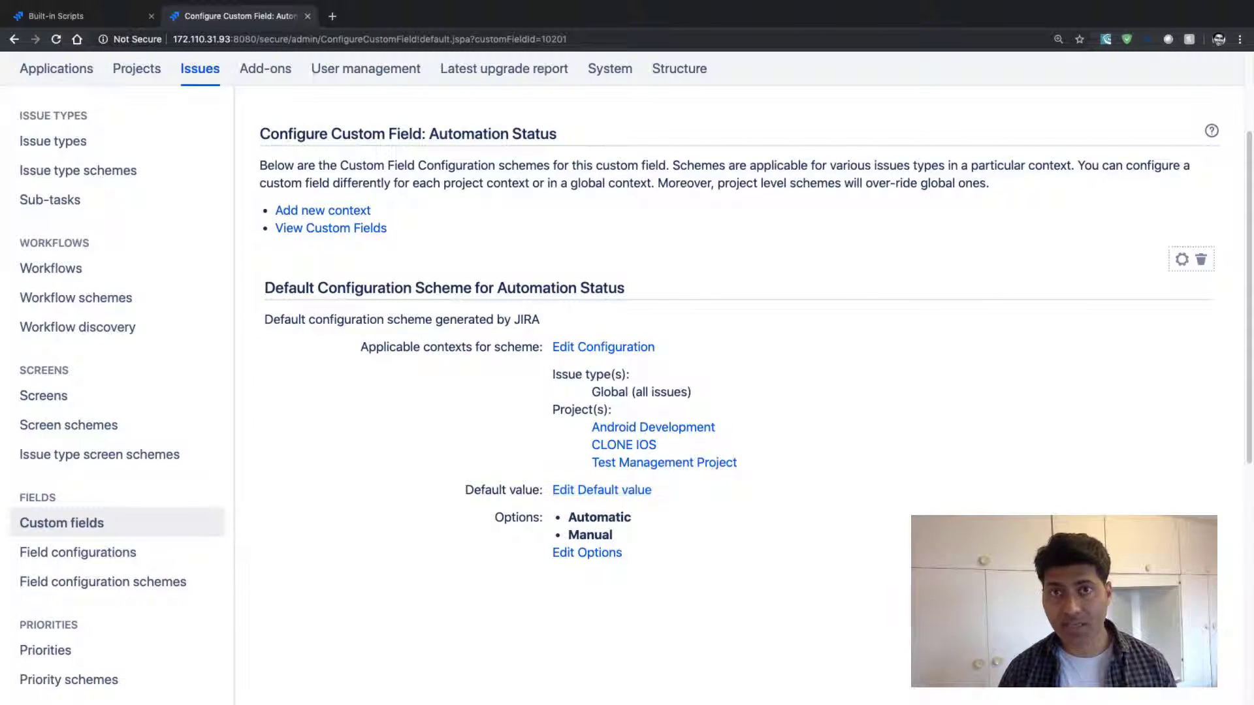
pyautogui.moveTo(569, 517); pyautogui.dragTo(613, 535)
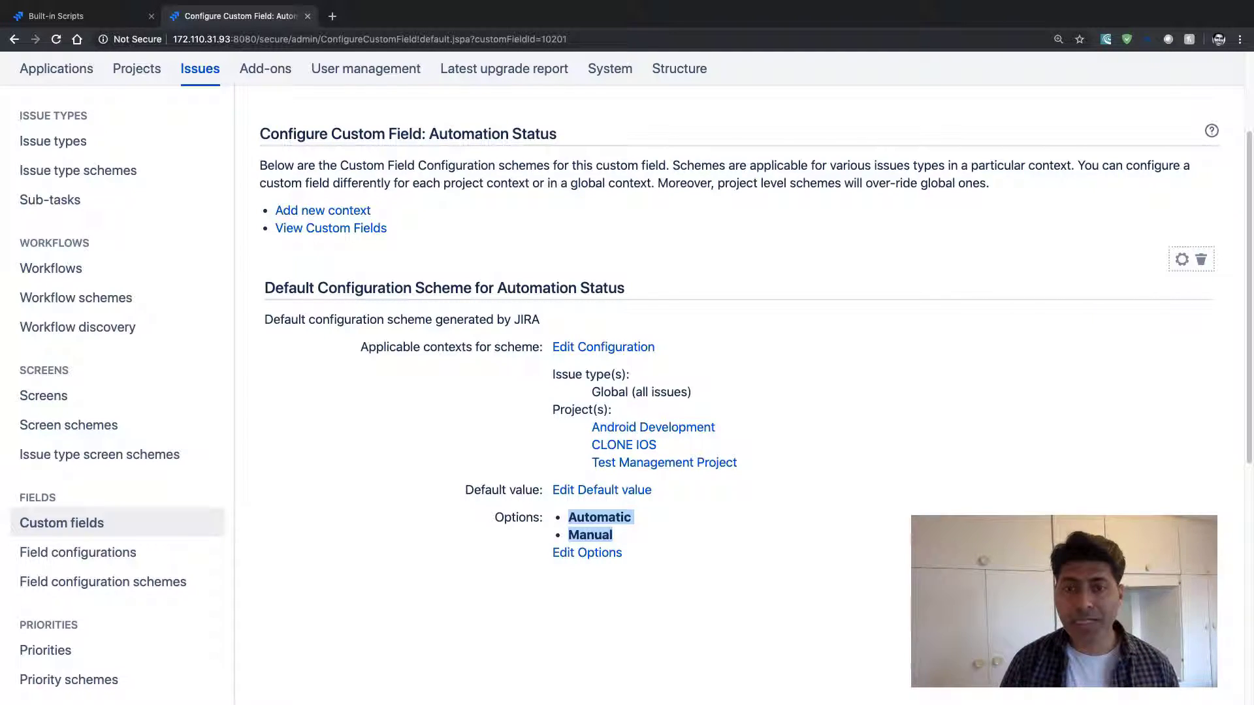
pyautogui.click(660, 524)
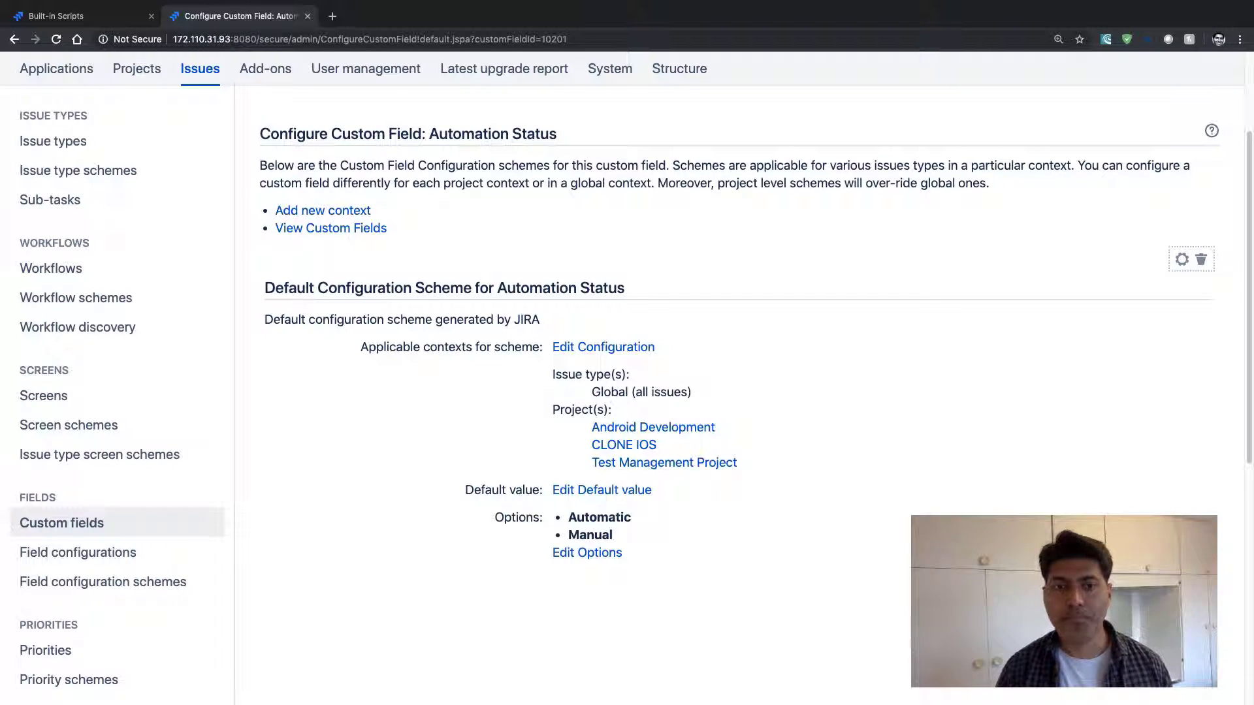
# Open the Split custom field contexts built-in script and choose Default Configuration Scheme for Automation Status as the config scheme.
pyautogui.hotkey('ctrl', 'Tab')
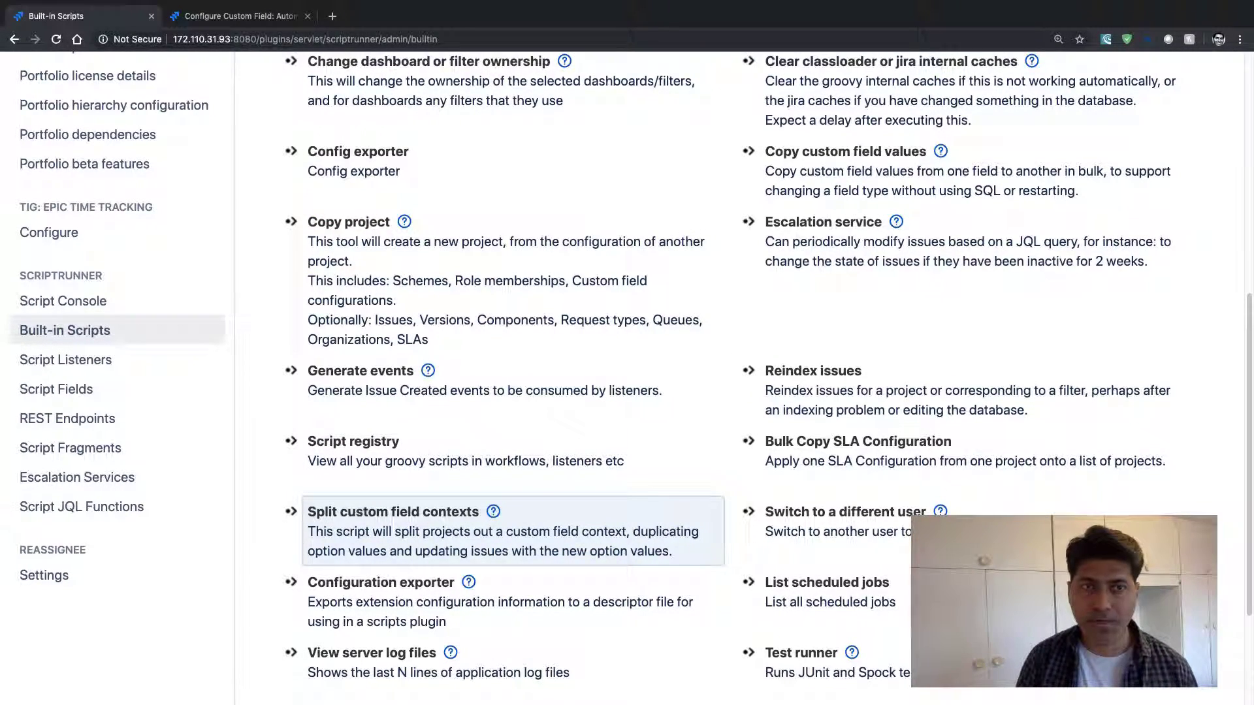
pyautogui.click(393, 512)
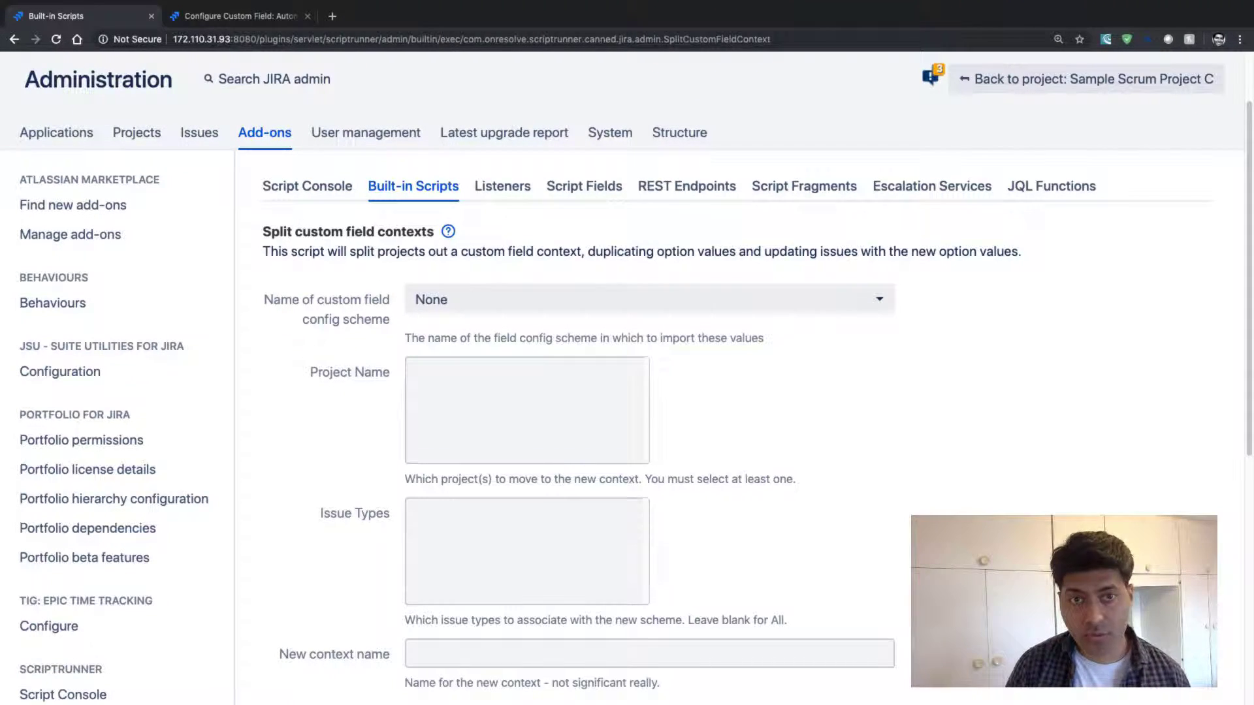
pyautogui.click(649, 299)
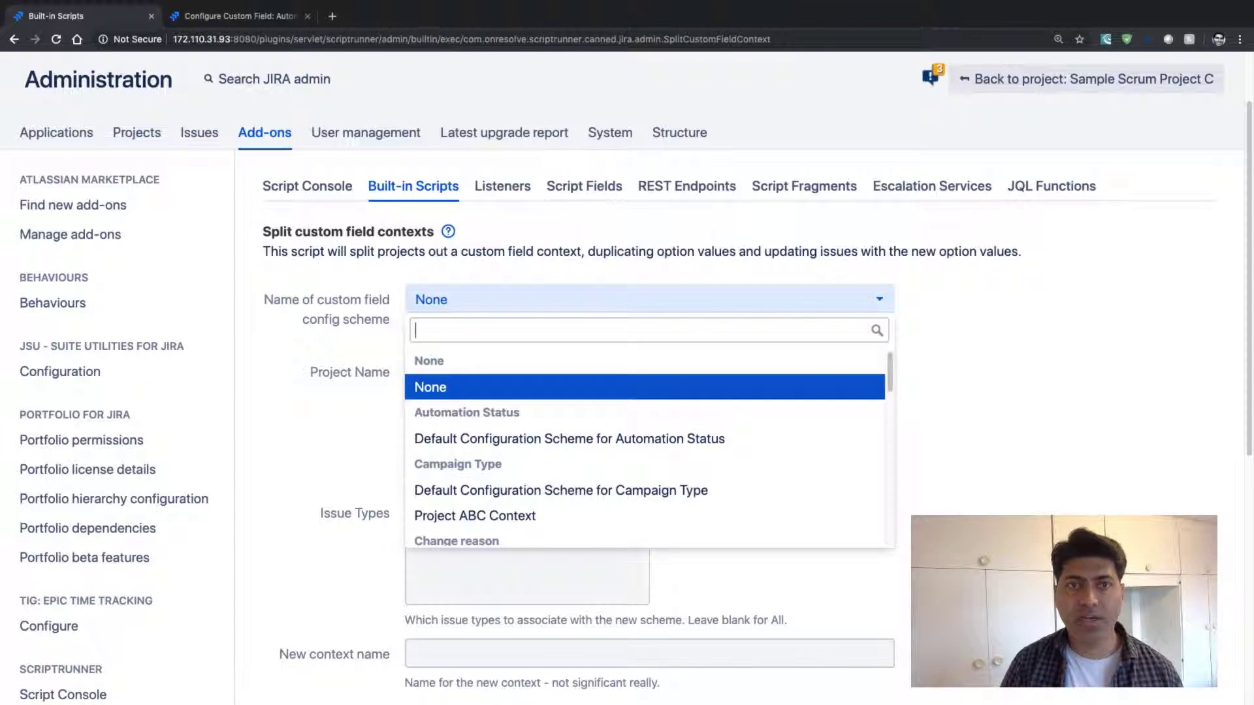
pyautogui.hotkey('ctrl', 'Tab')
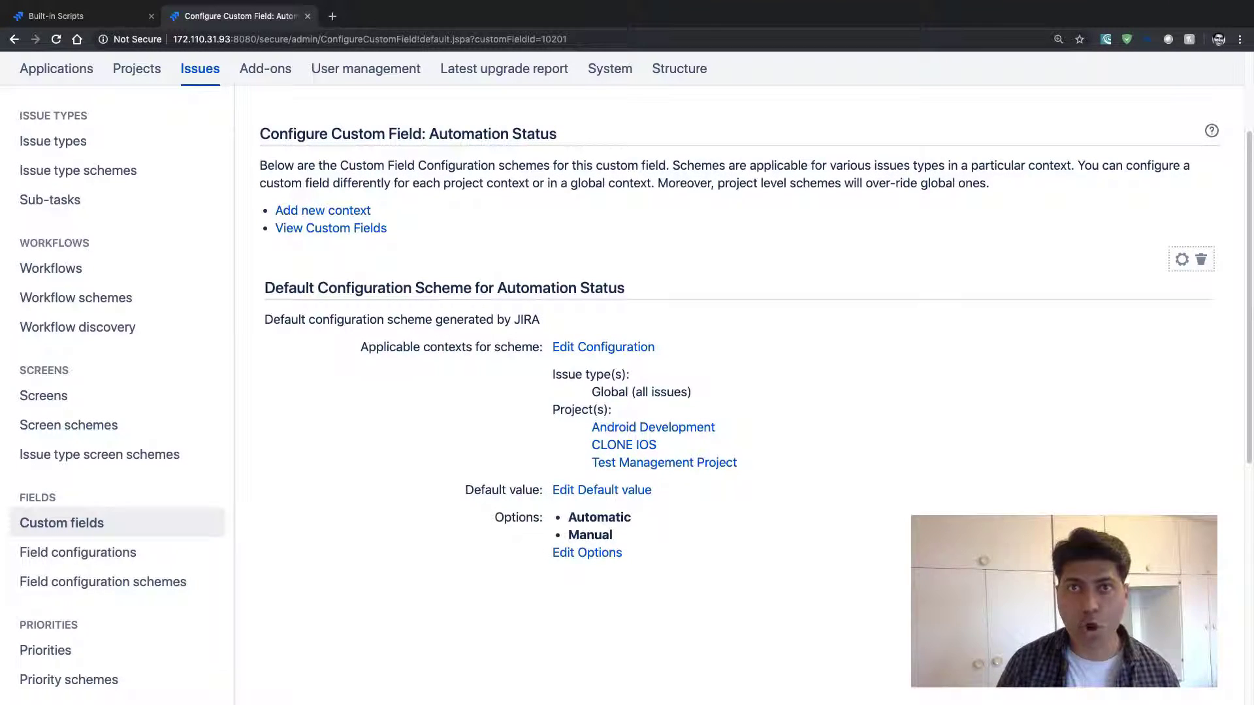
pyautogui.hotkey('ctrl', 'shift', 'Tab')
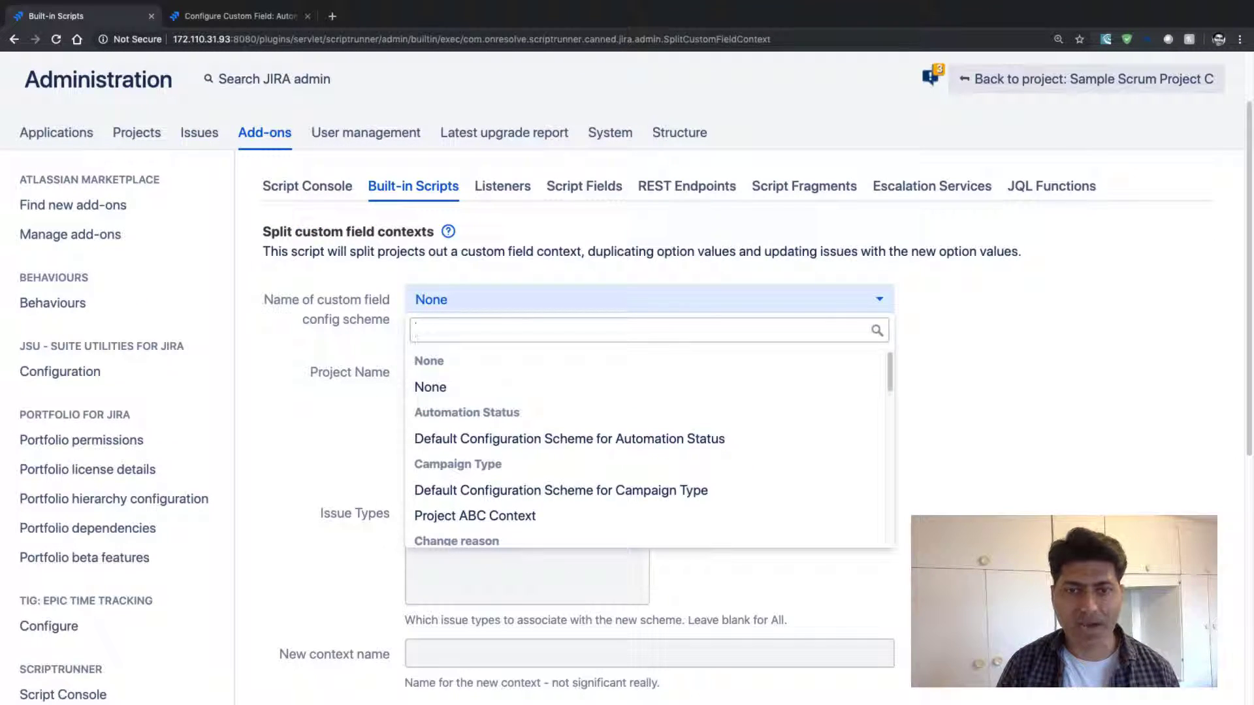
pyautogui.scroll(-5, 646, 451)
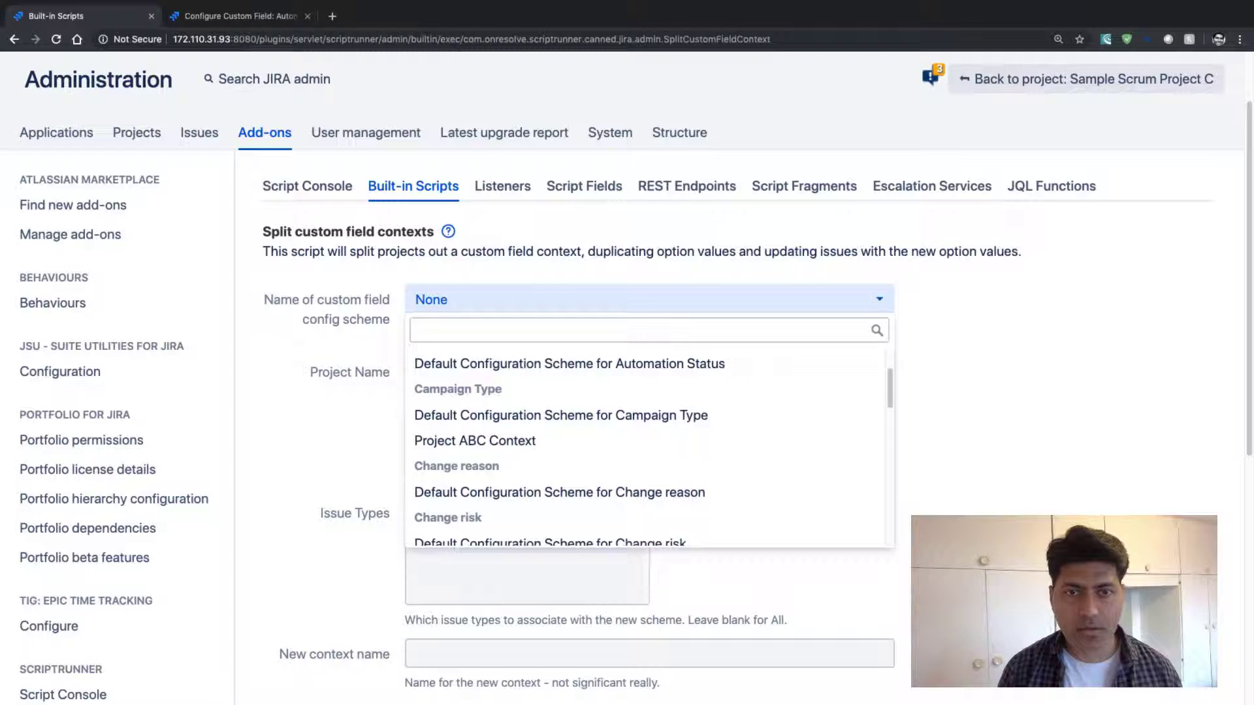
pyautogui.write('au')
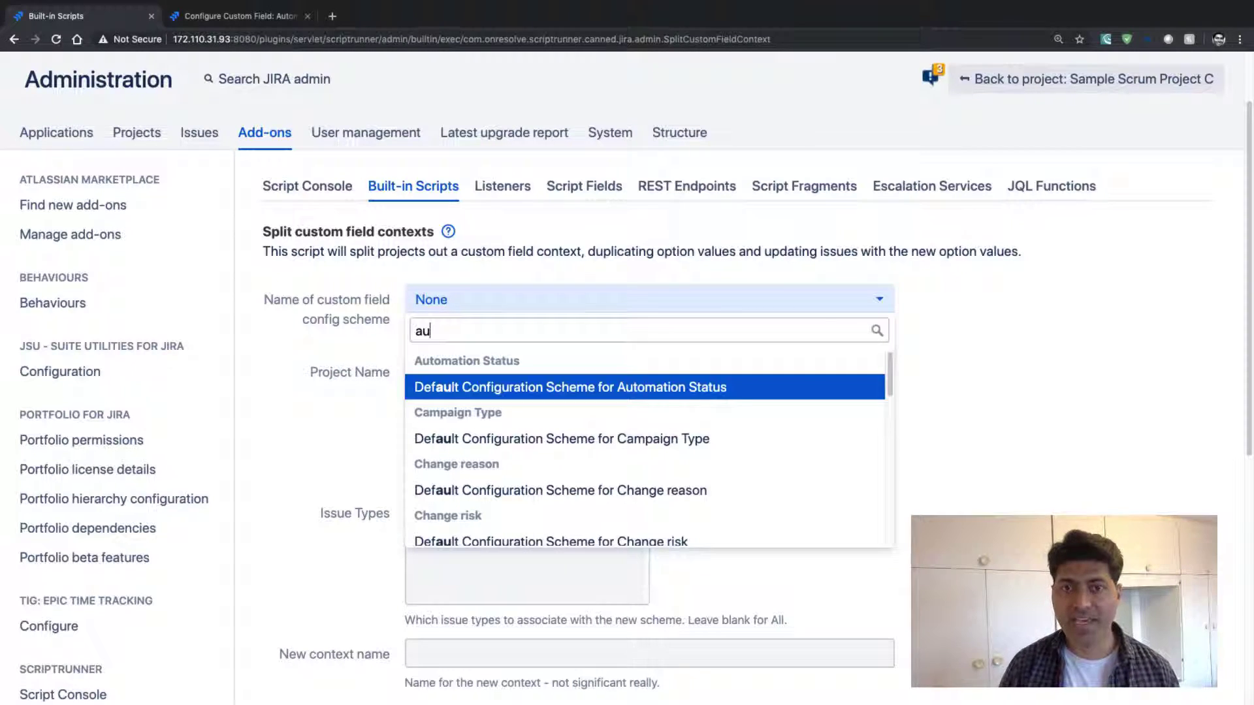
pyautogui.write('t')
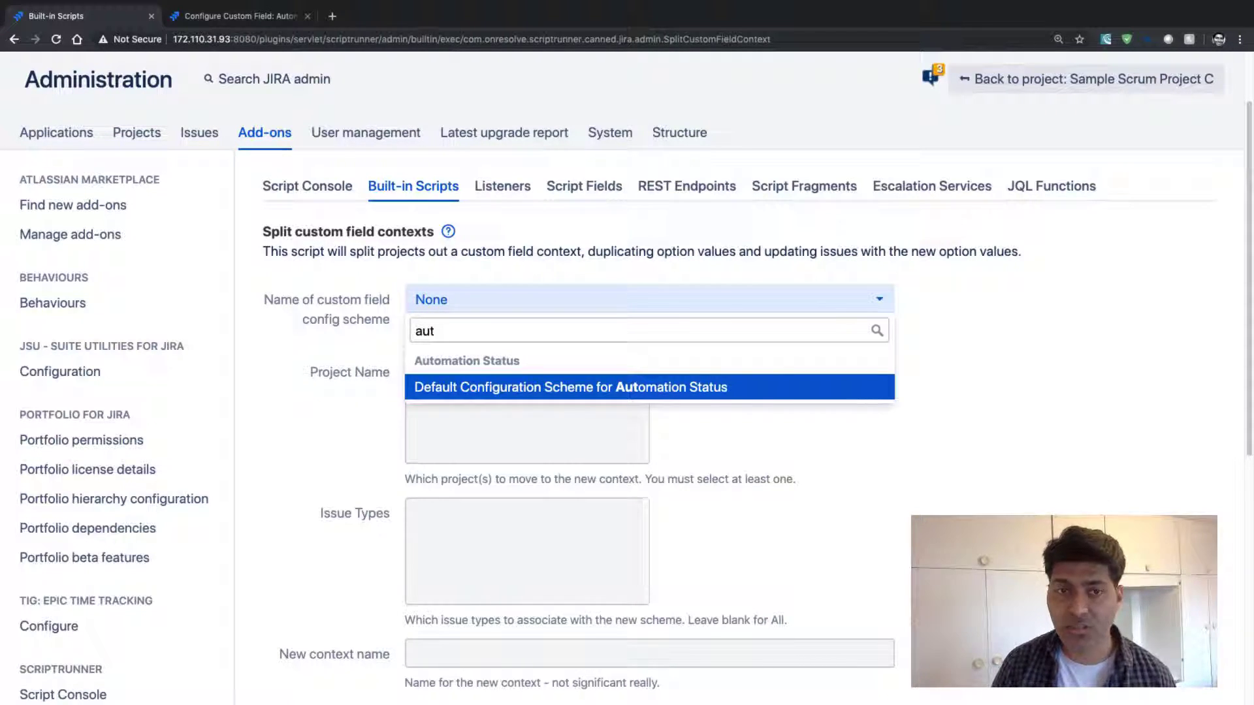
pyautogui.press('Return')
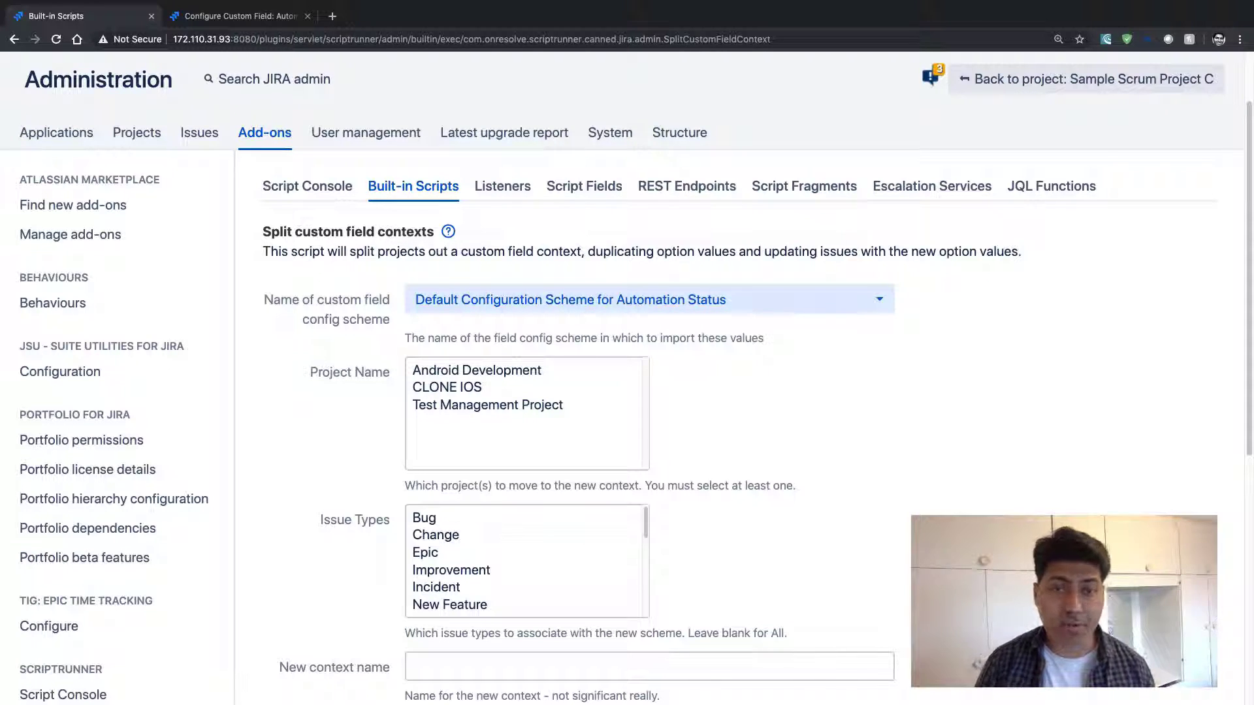
# Select Android Development as the project to move to the new context, leaving the issue types blank for all.
pyautogui.click(477, 371)
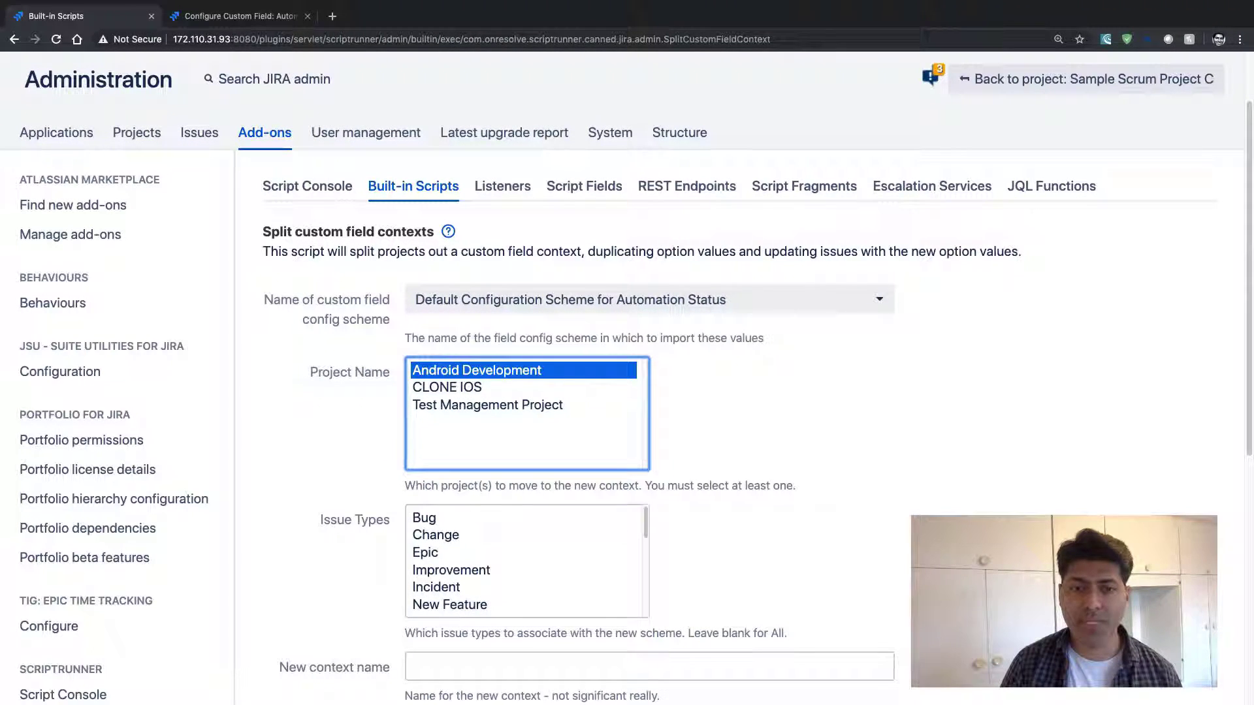
pyautogui.scroll(-5, 527, 561)
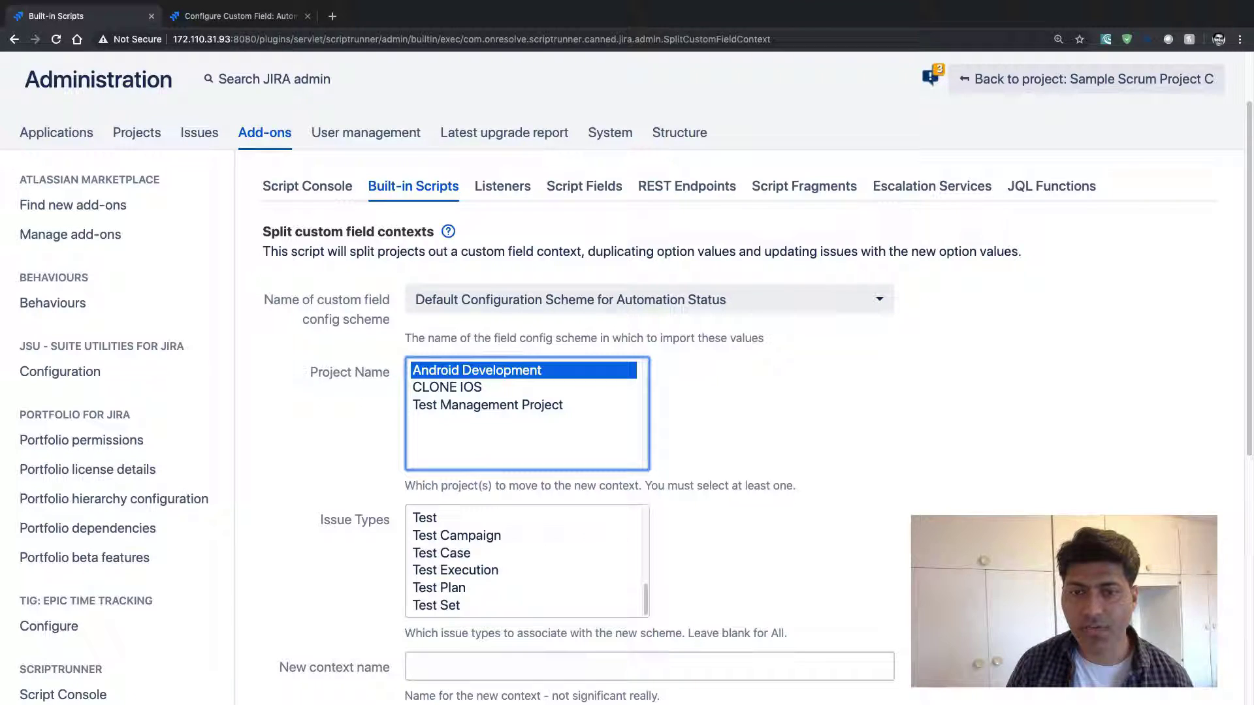
pyautogui.scroll(5, 527, 561)
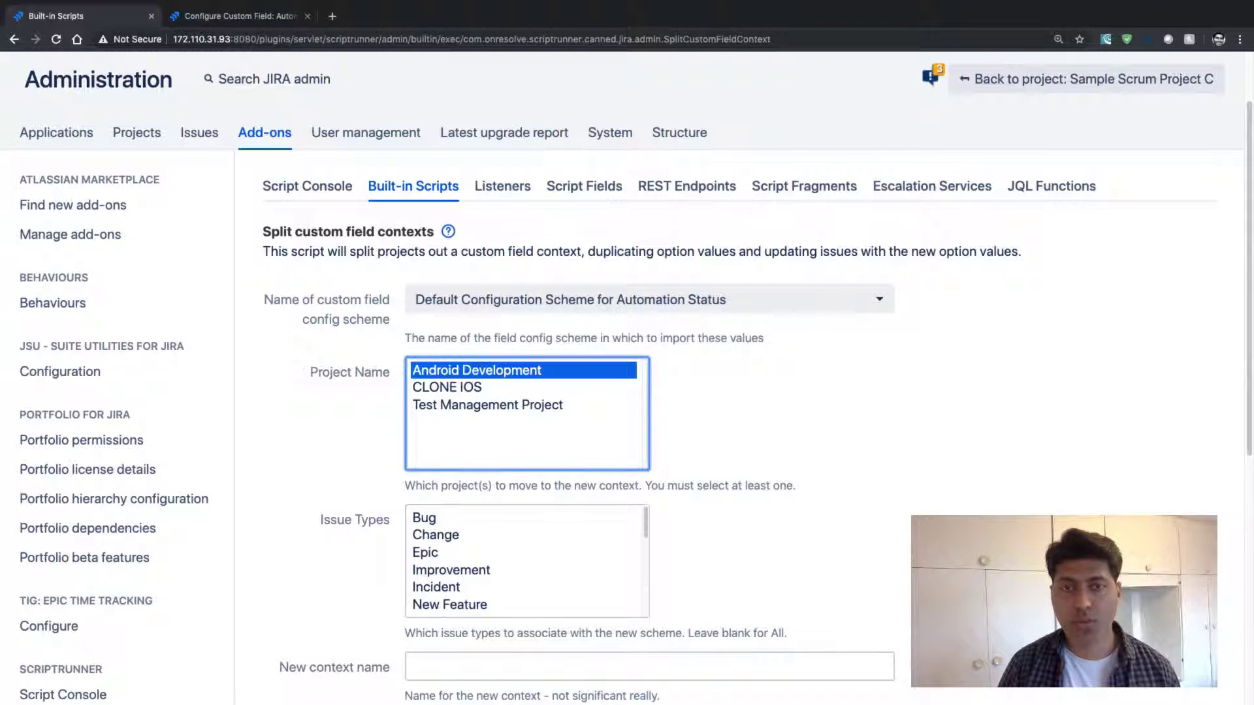
pyautogui.moveTo(688, 633); pyautogui.dragTo(787, 633)
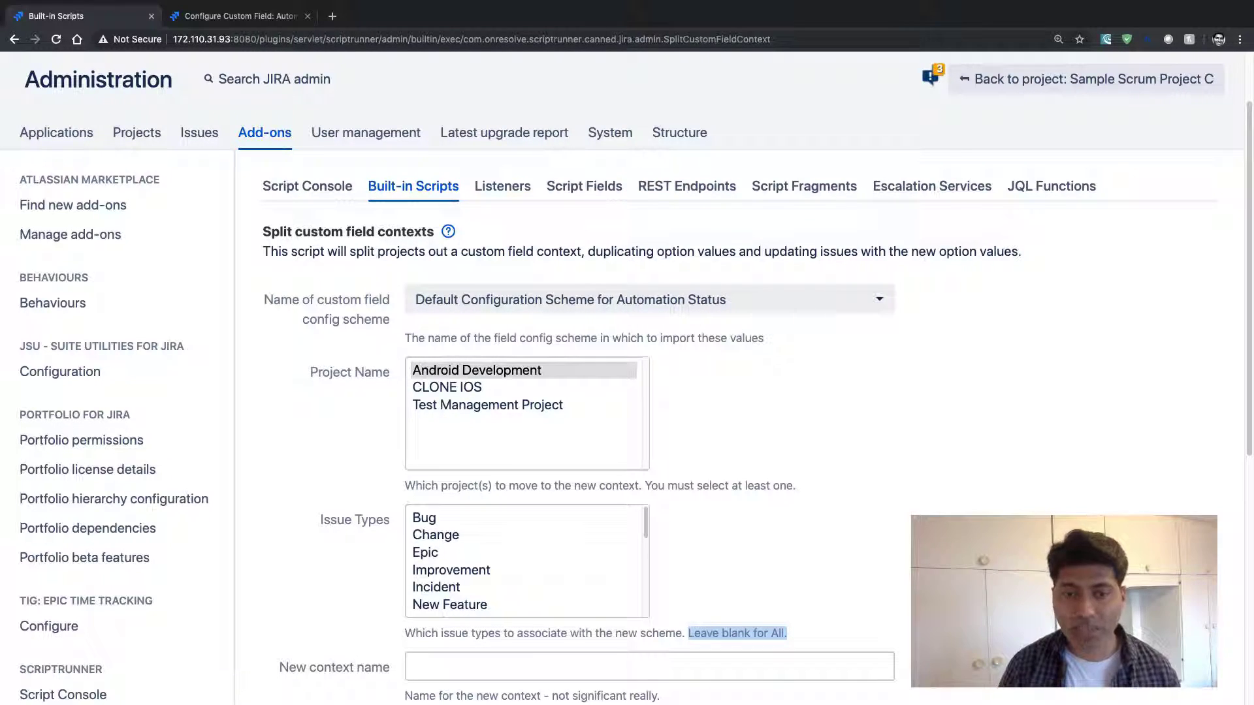
pyautogui.scroll(-3, 626, 392)
pyautogui.click(790, 546)
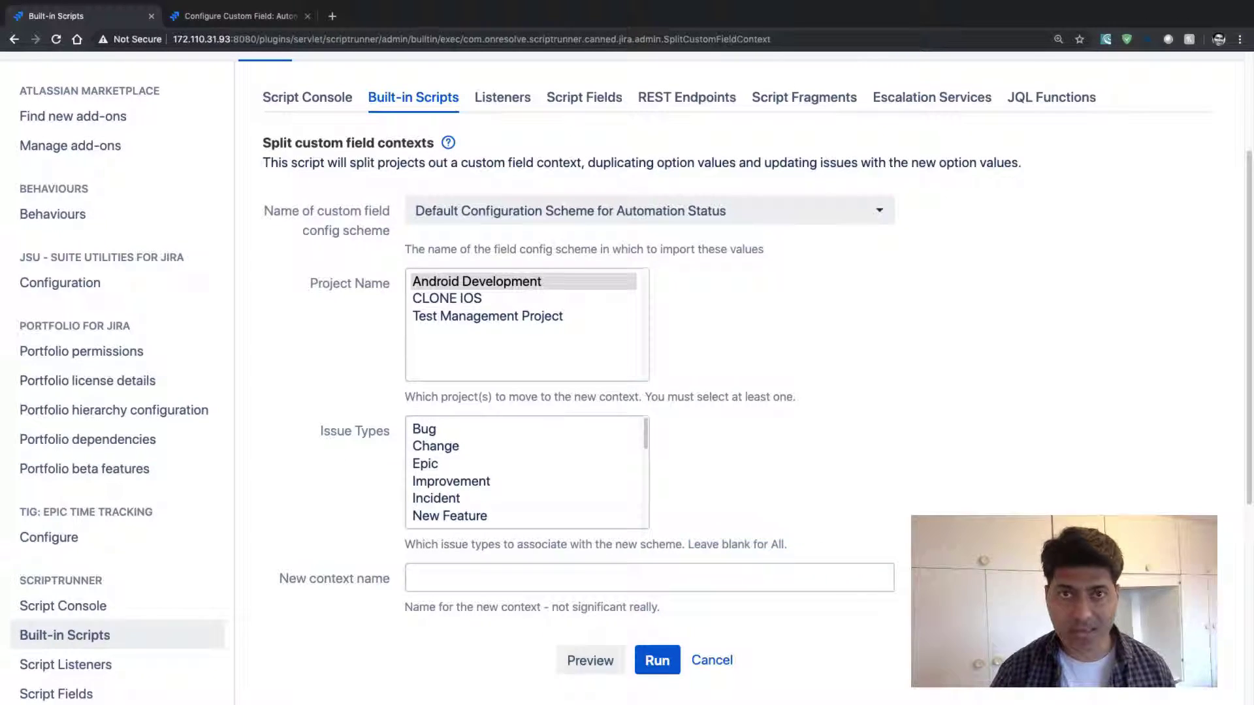
# Name the new context "Android context".
pyautogui.click(649, 578)
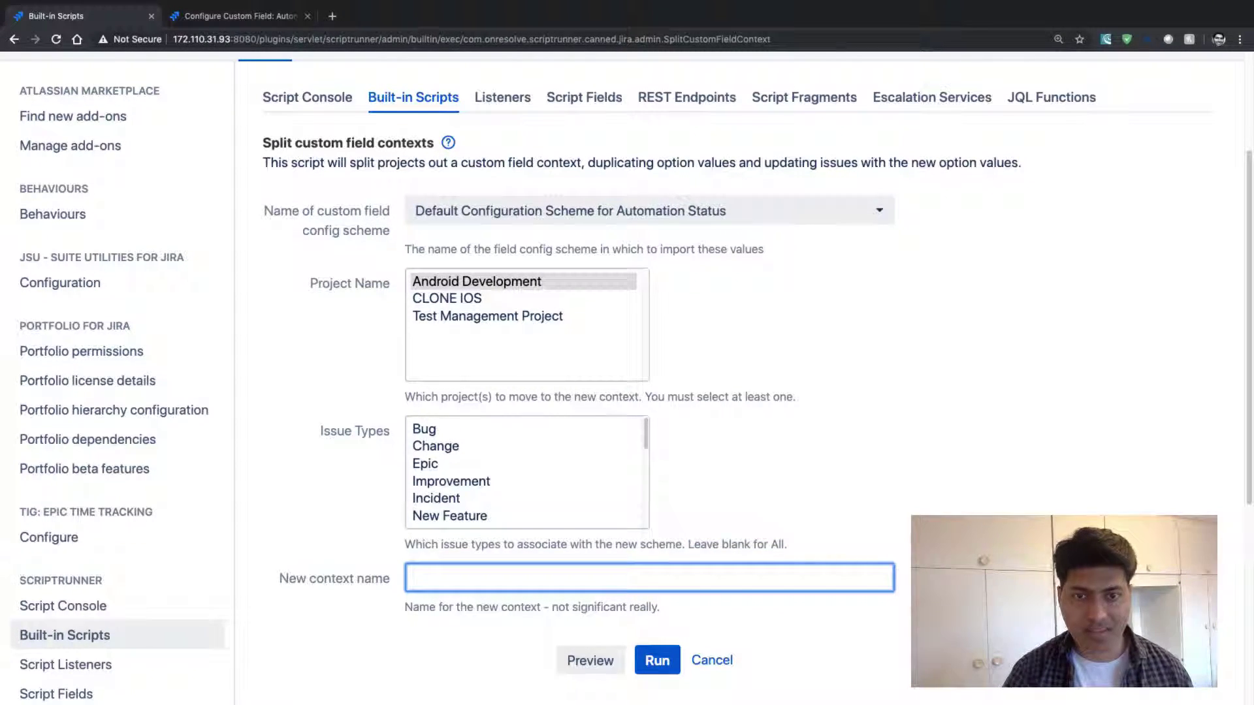
pyautogui.write('Andro')
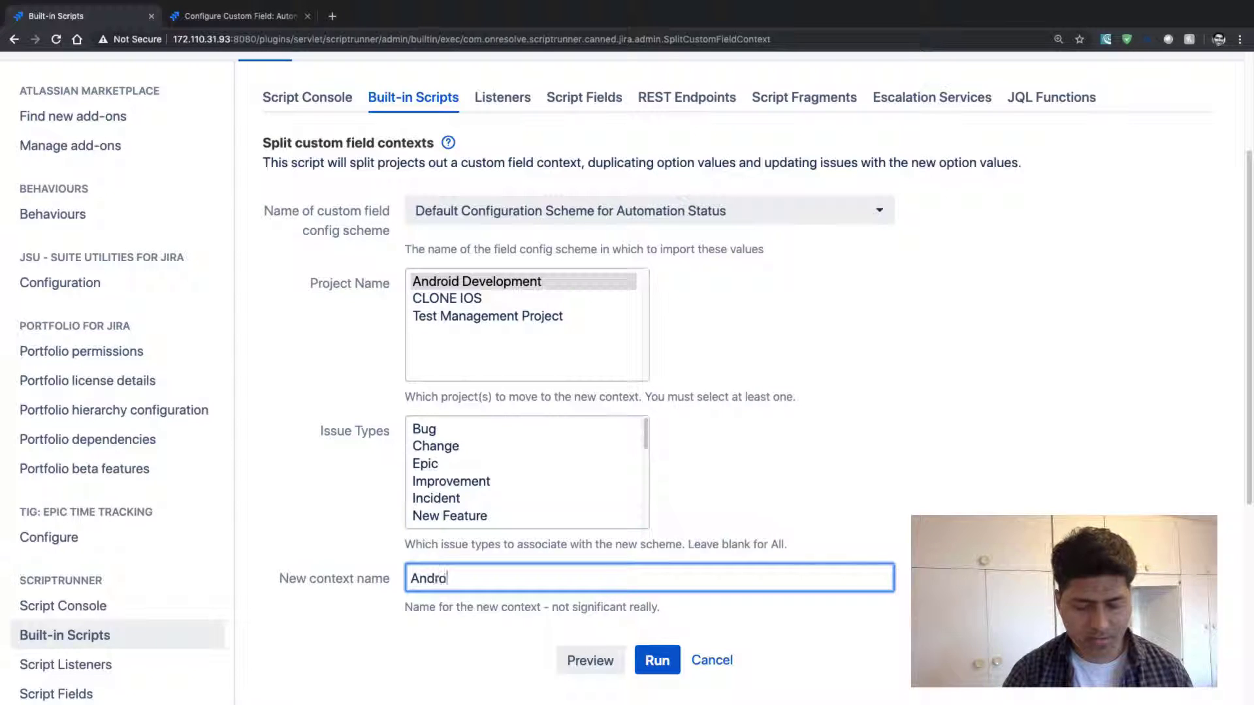
pyautogui.write('id c')
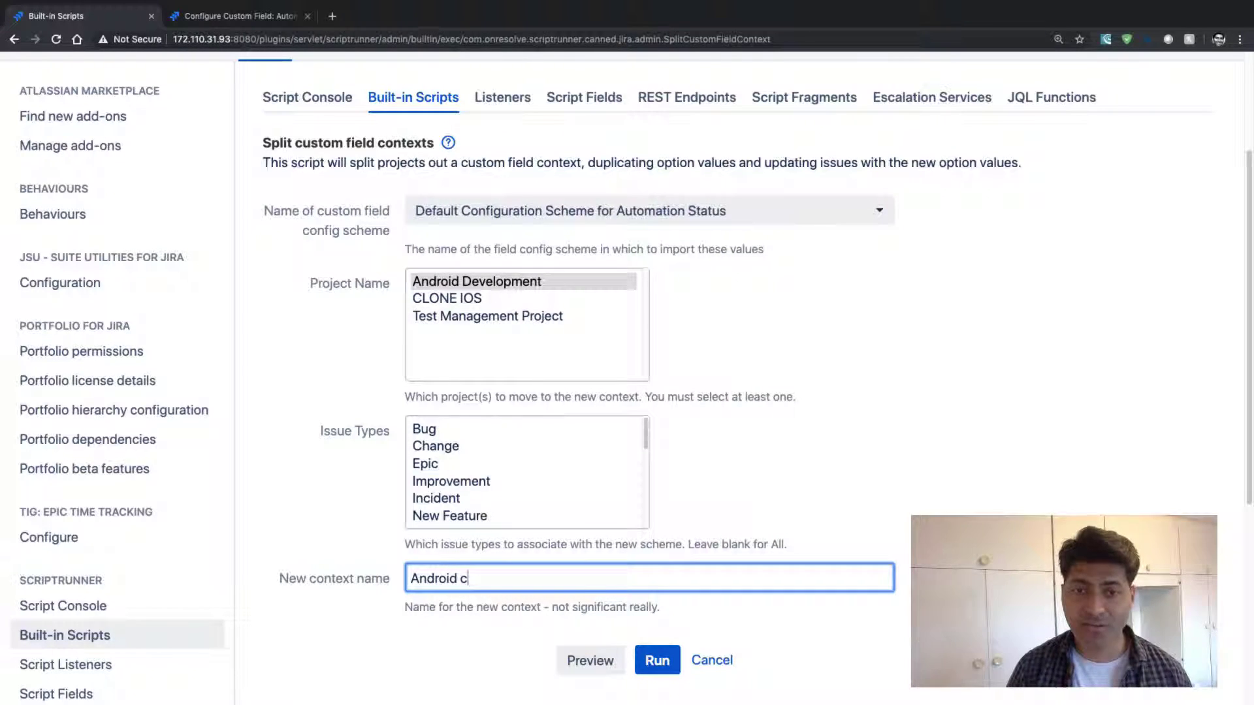
pyautogui.write('ontext')
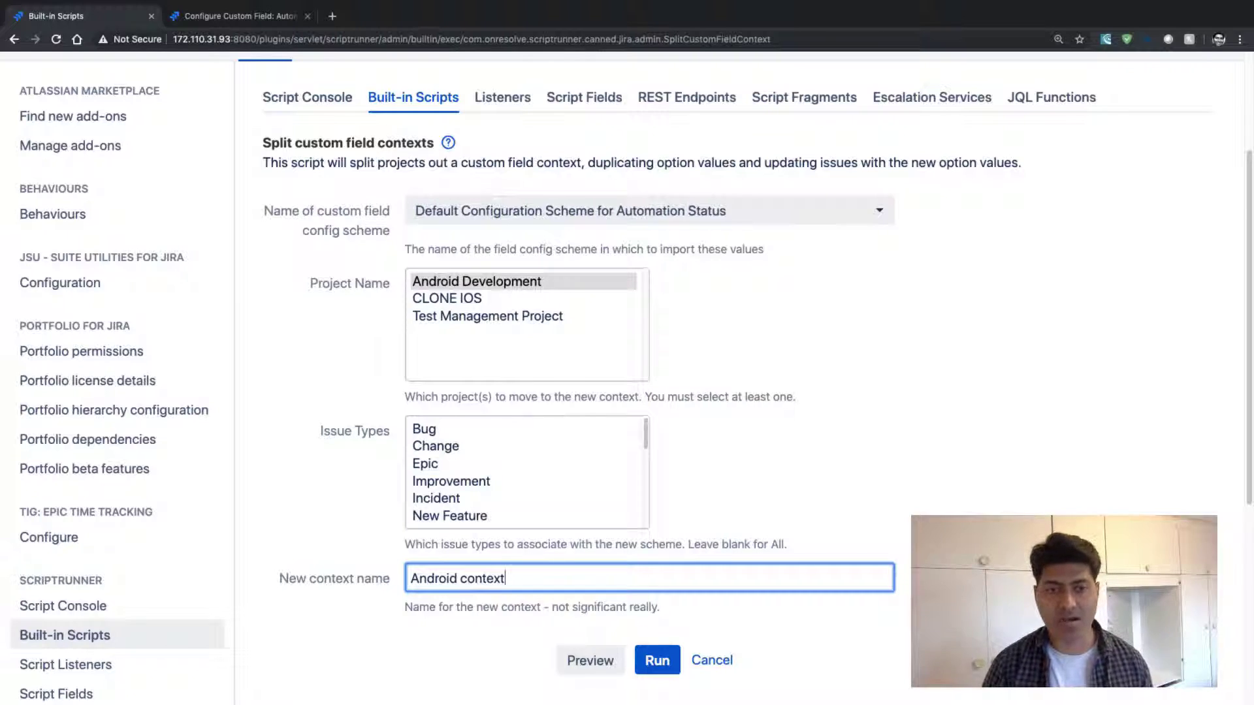
# Preview the custom field context split, check how many issues it affects, and run the script.
pyautogui.scroll(-2, 653, 509)
pyautogui.click(590, 552)
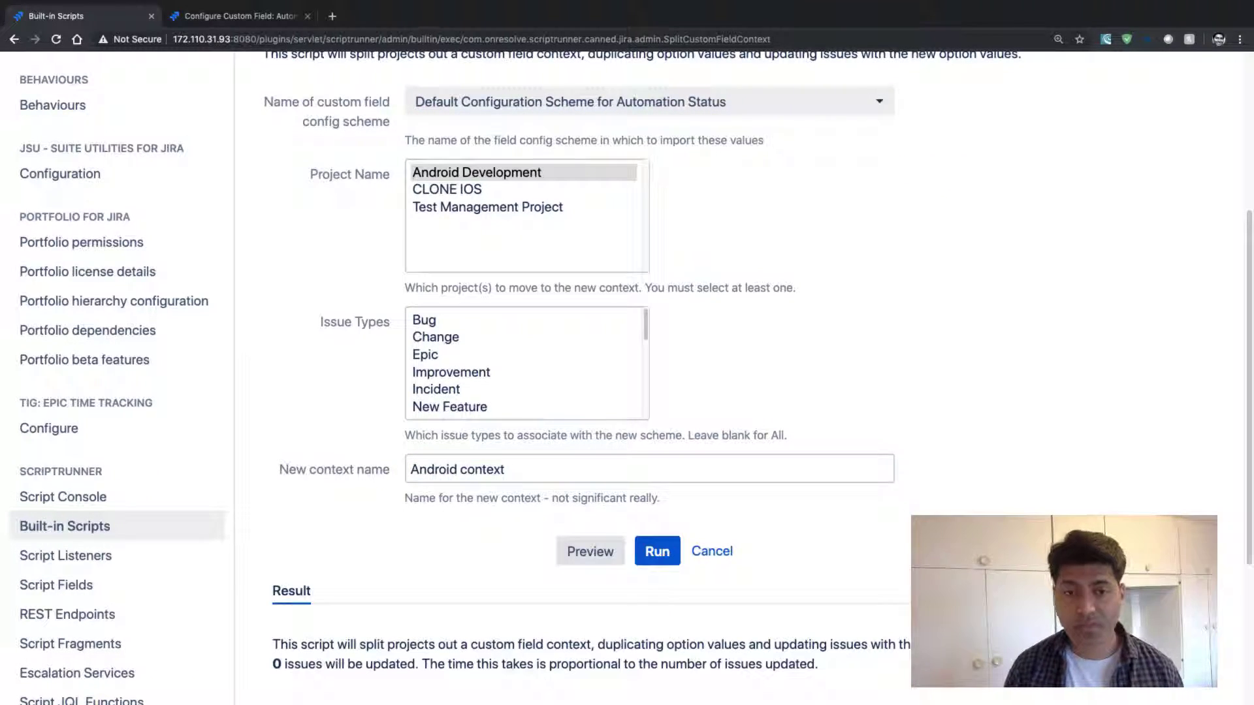
pyautogui.scroll(-2, 627, 353)
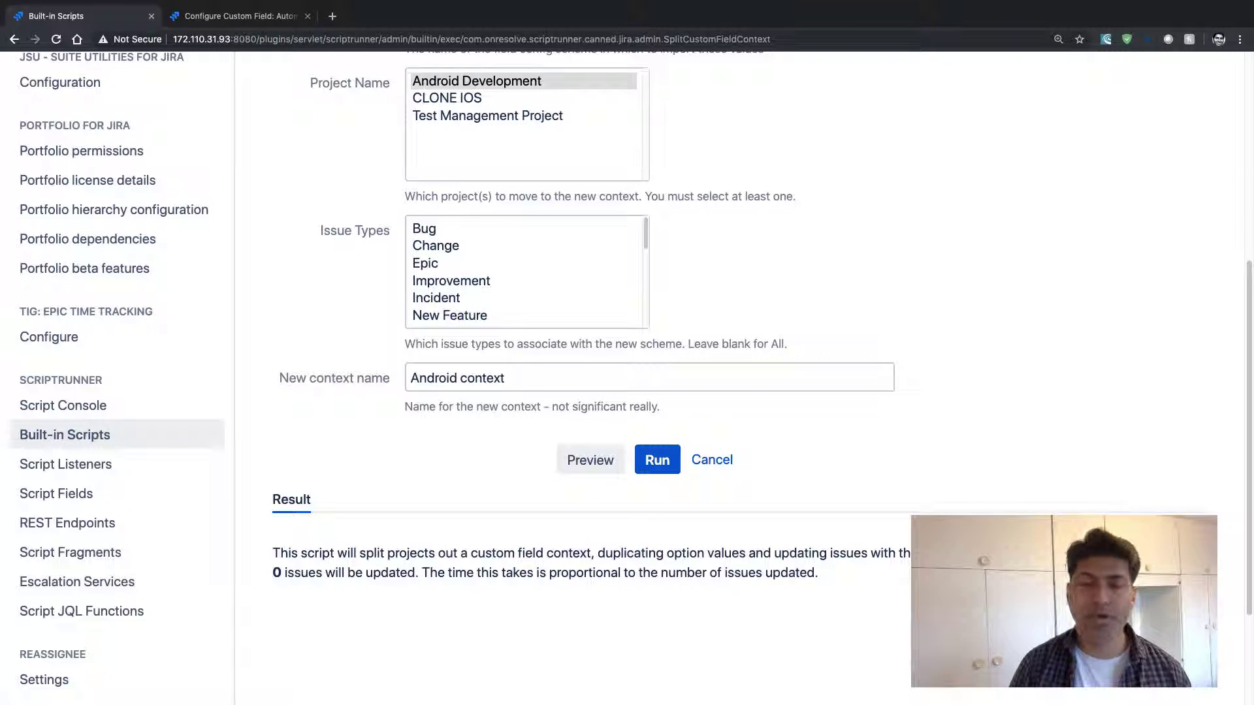
pyautogui.moveTo(323, 573); pyautogui.dragTo(286, 573)
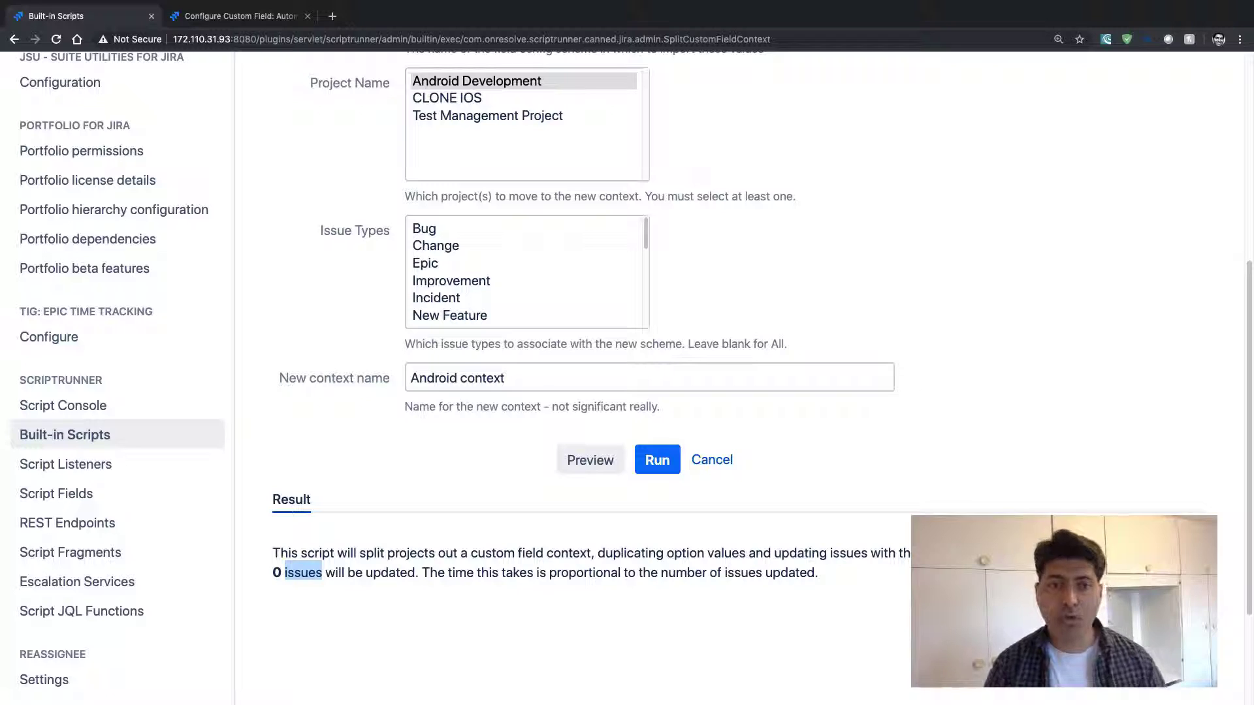
pyautogui.click(657, 459)
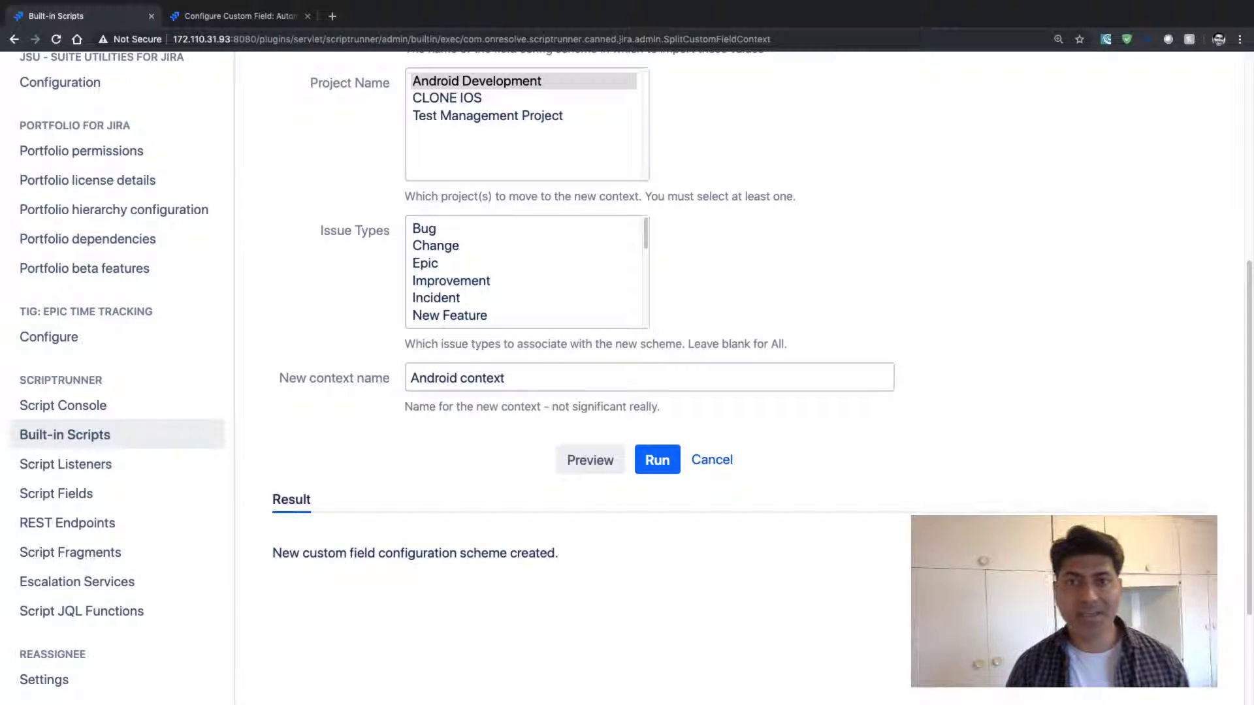
# Reload the Automation Status field configuration, examine the Android context's project and options, and return to the script page.
pyautogui.hotkey('ctrl', 'Tab')
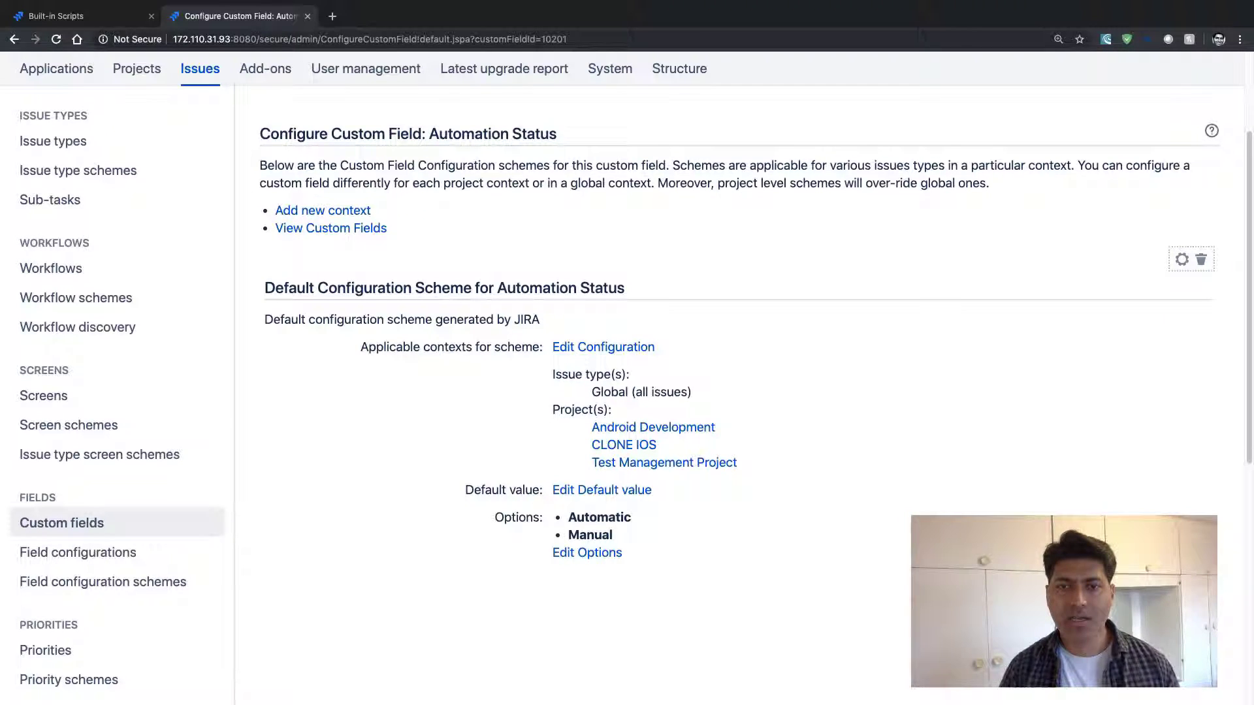
pyautogui.click(56, 39)
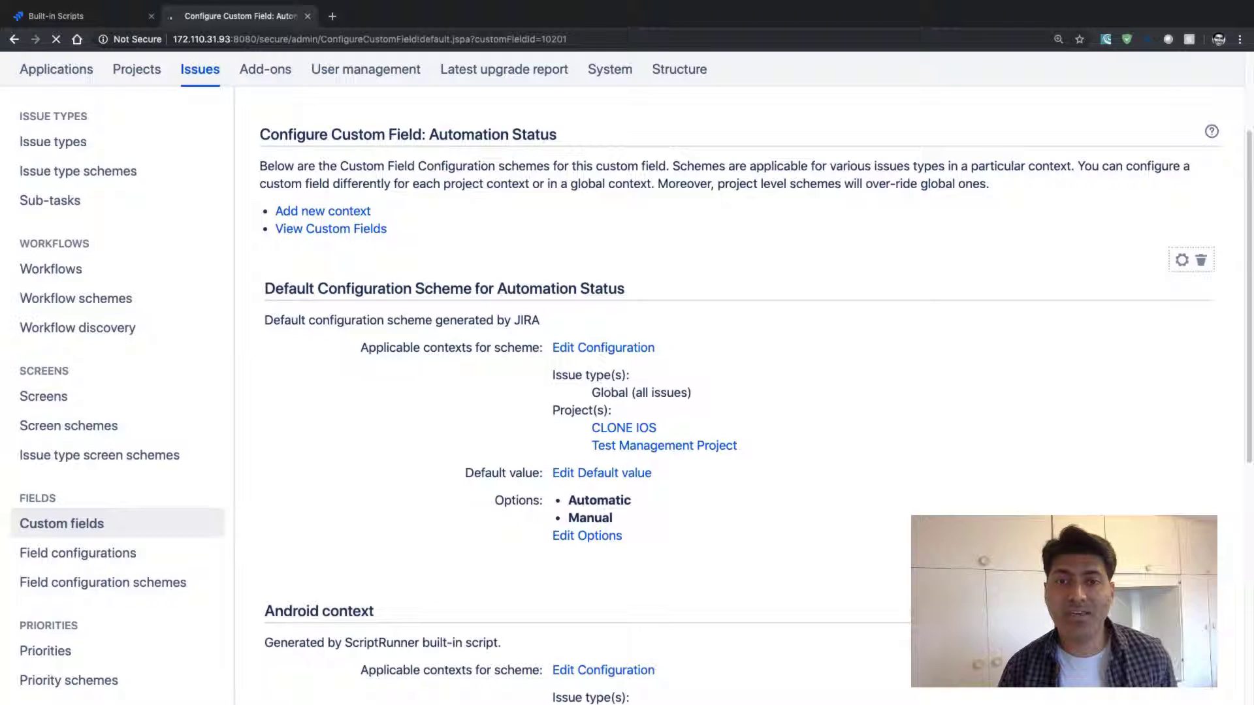
pyautogui.scroll(-4, 738, 392)
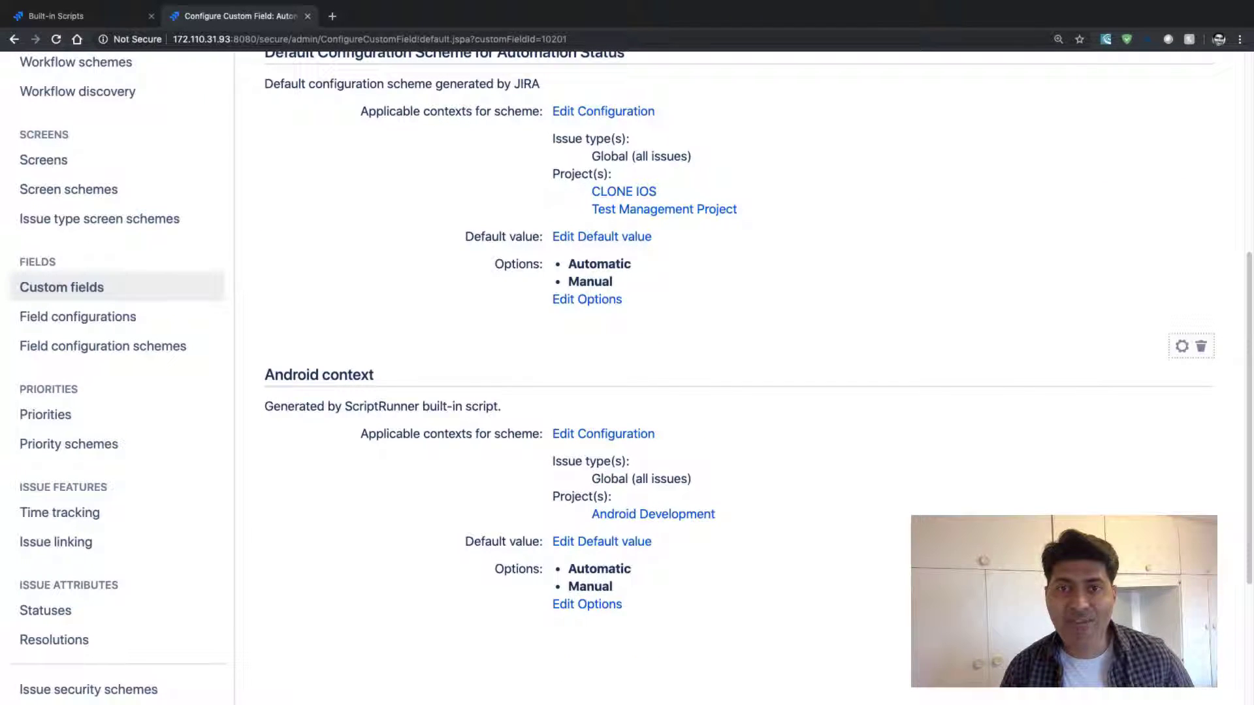
pyautogui.scroll(1, 738, 392)
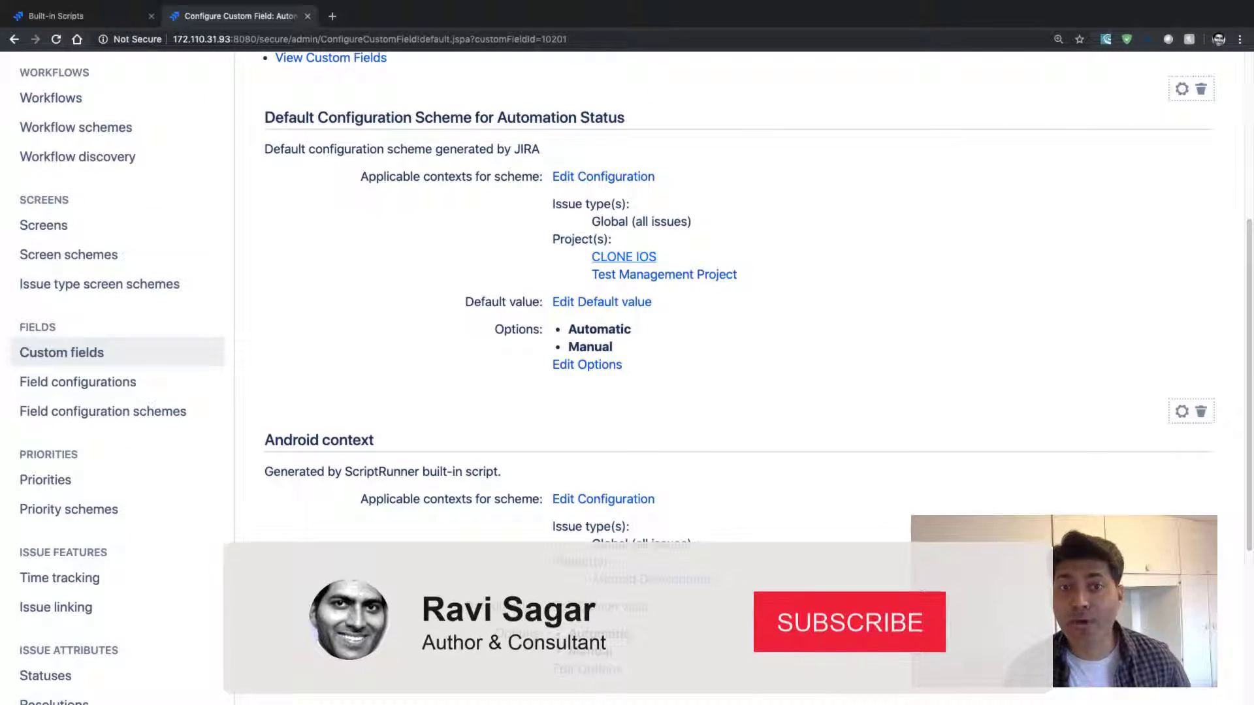
pyautogui.tripleClick(318, 440)
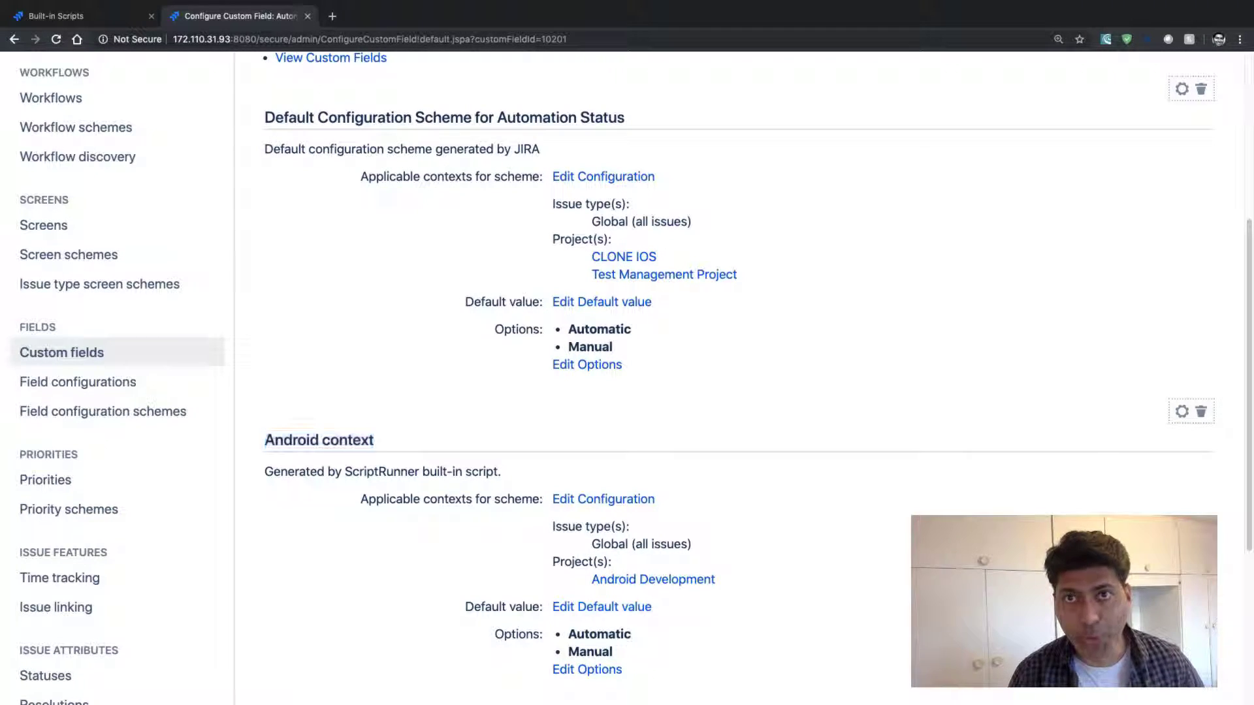
pyautogui.doubleClick(599, 634)
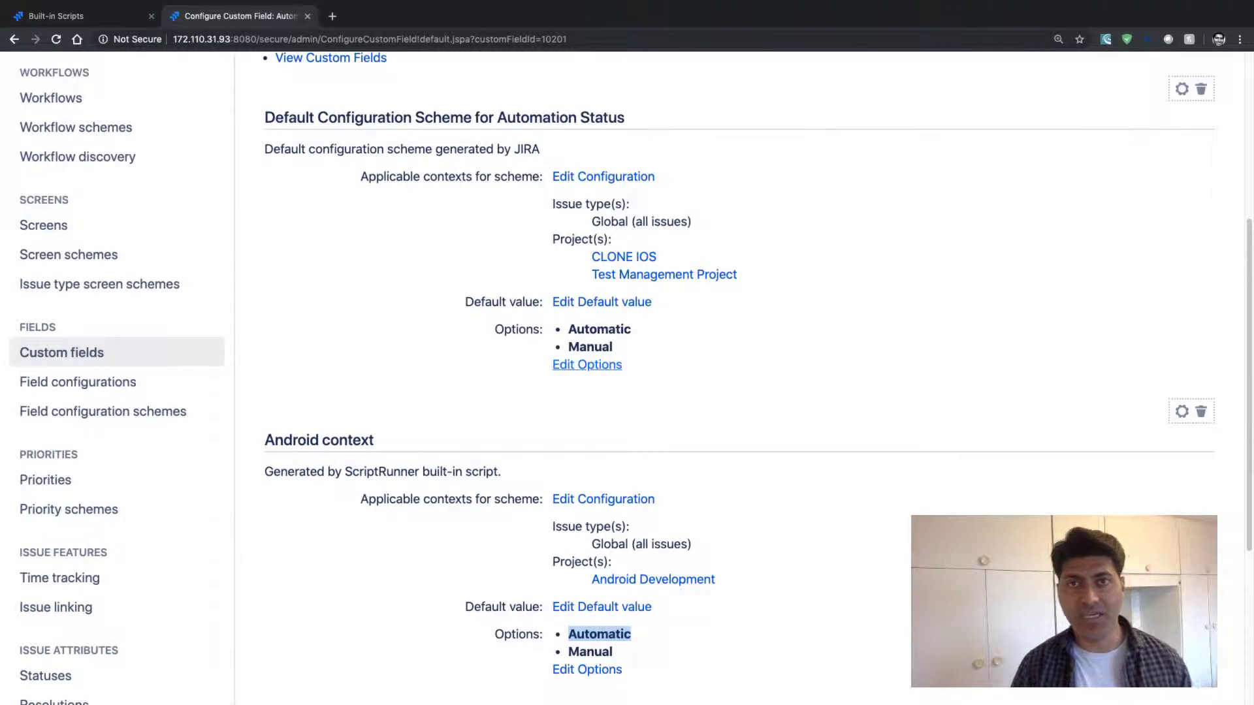
pyautogui.hotkey('ctrl', 'shift', 'Tab')
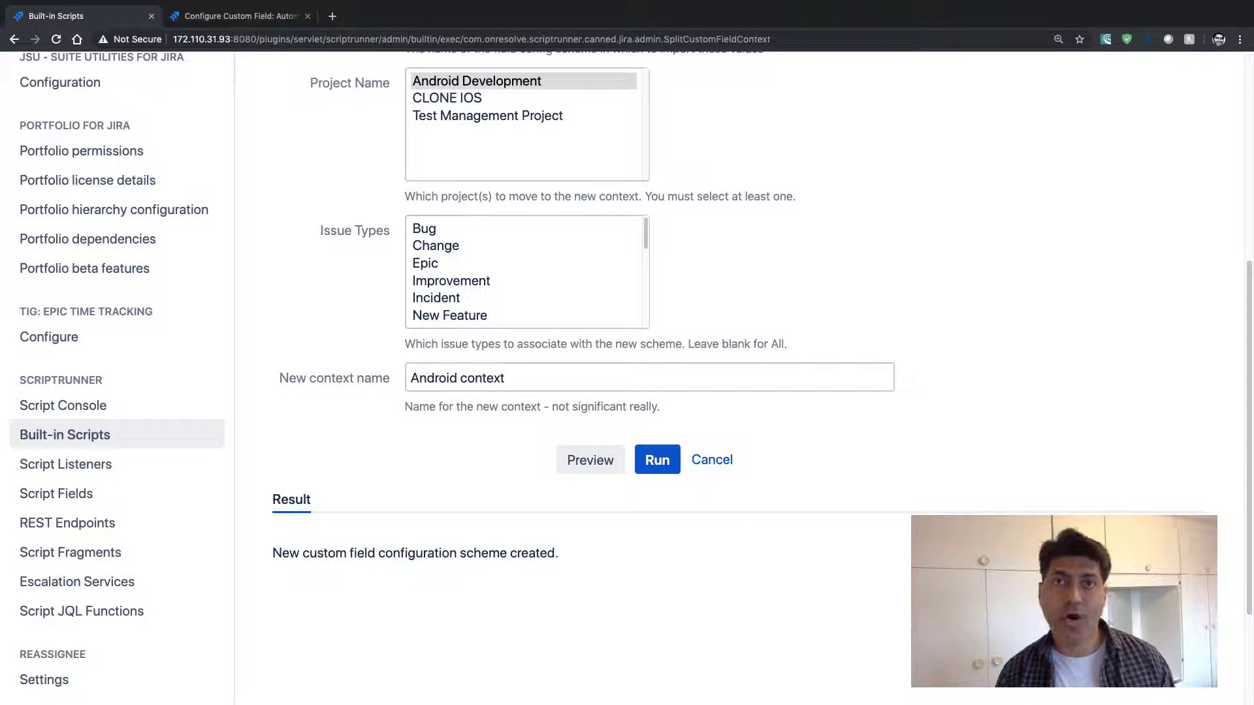